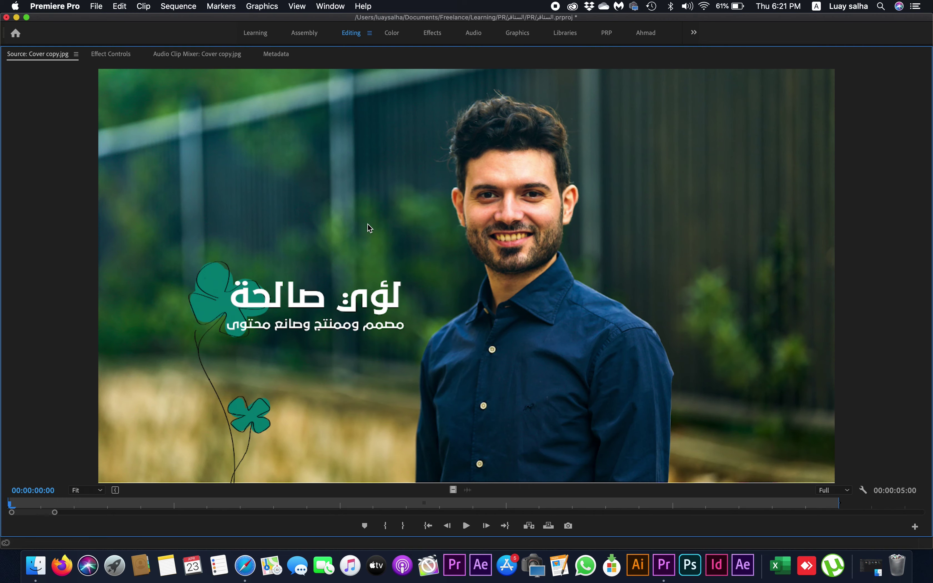
- Delete the Walking Selfie, Boarding the Boat and Boat View clips from the timeline
key(grave)
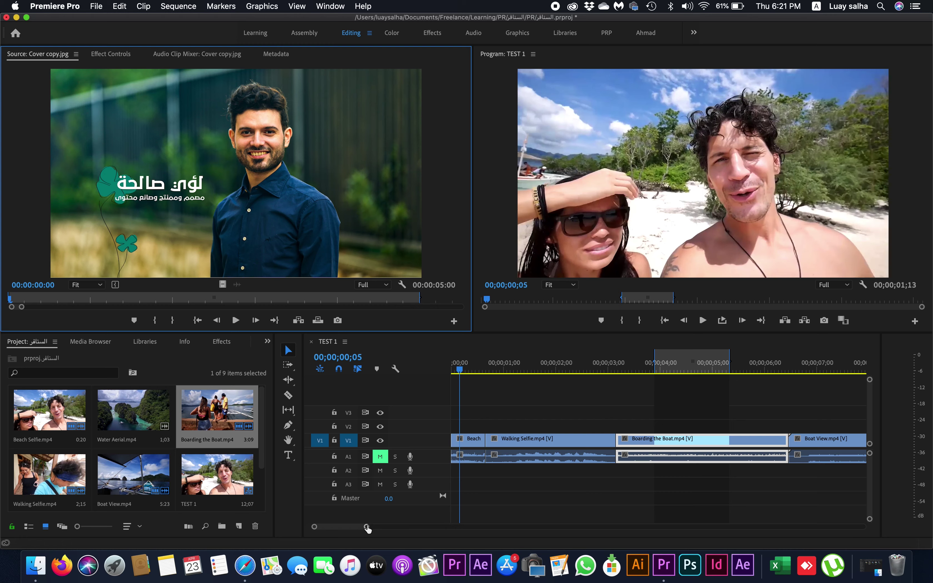
drag(367, 528, 406, 526)
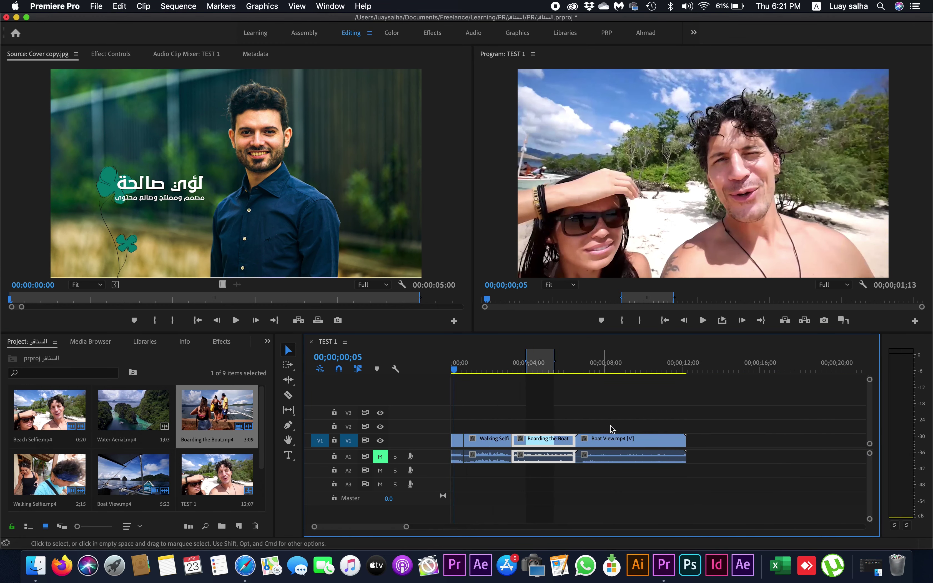
drag(631, 418, 475, 478)
key(Delete)
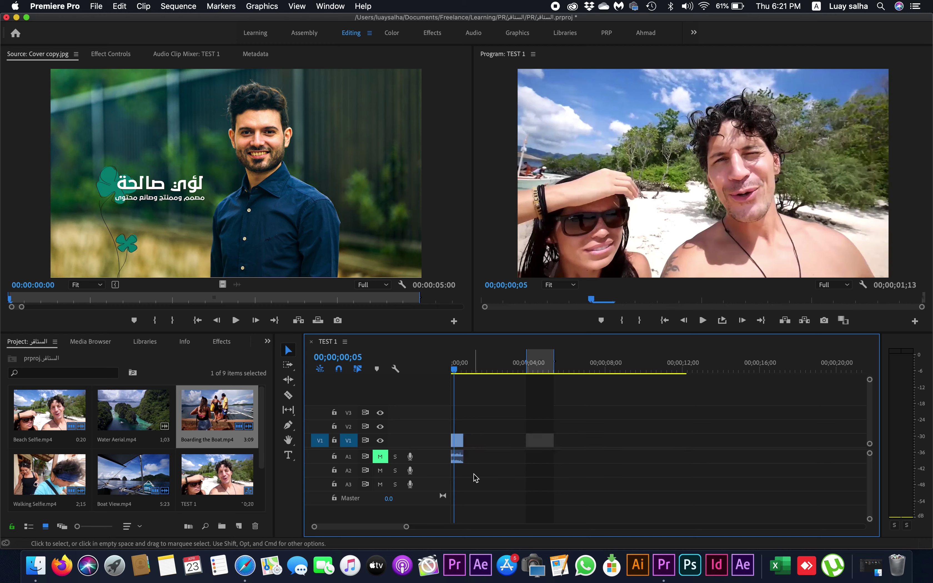
- Duplicate the Beach Selfie clip so copies sit back-to-back along the track
drag(406, 526, 378, 526)
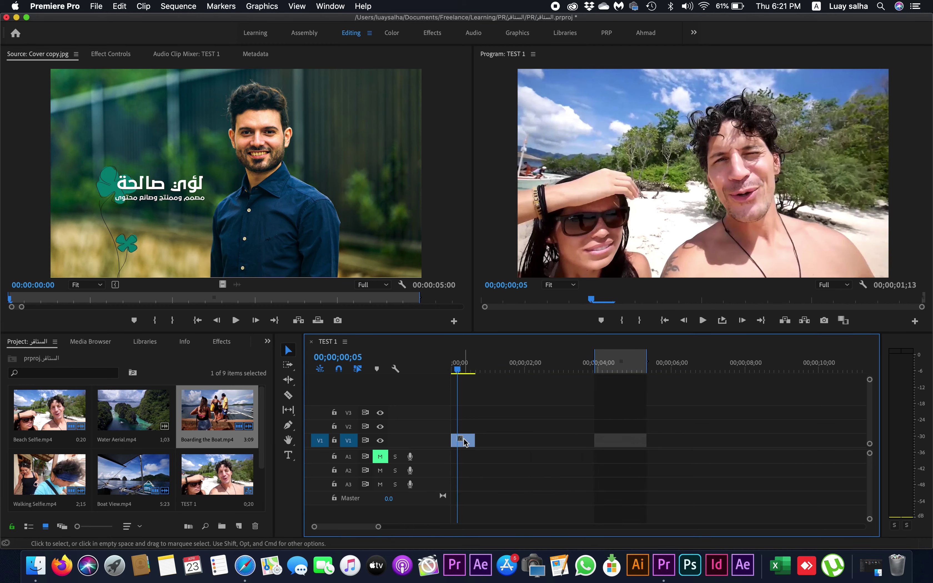
mouse_move(466, 441)
alt+mouse_down()
mouse_move(528, 445)
mouse_move(519, 446)
alt+mouse_up()
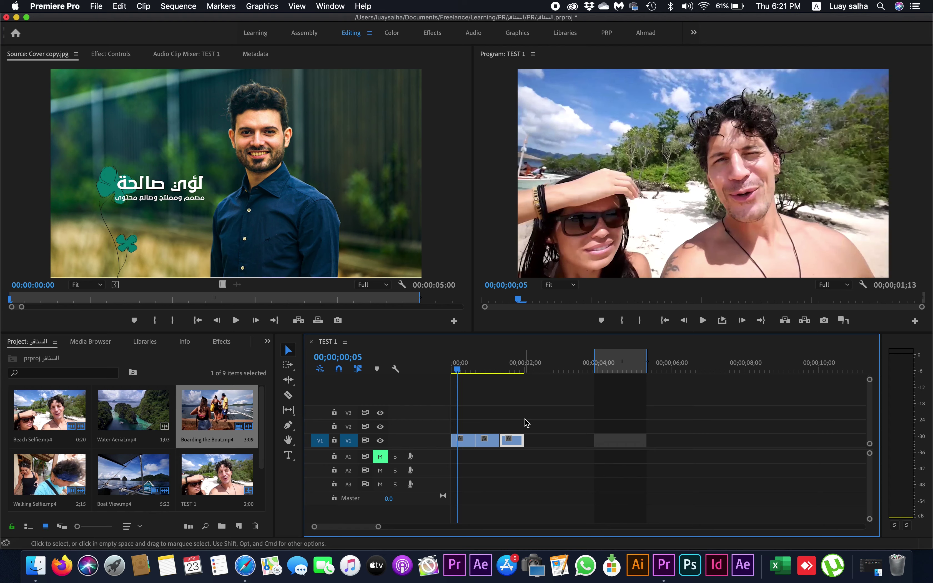
click(466, 363)
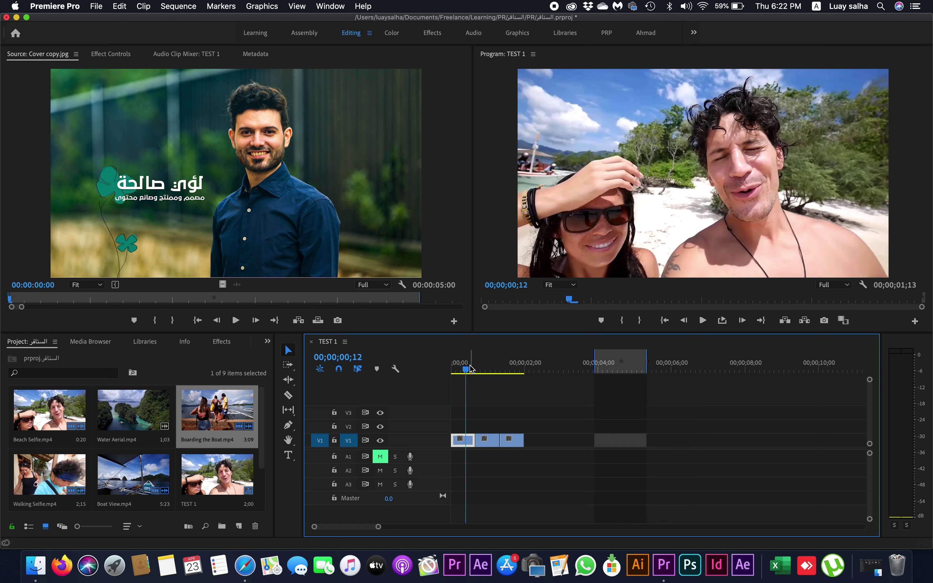
- Set the middle Beach Selfie copy's Motion Rotation to 22° in Effect Controls
drag(470, 368, 488, 368)
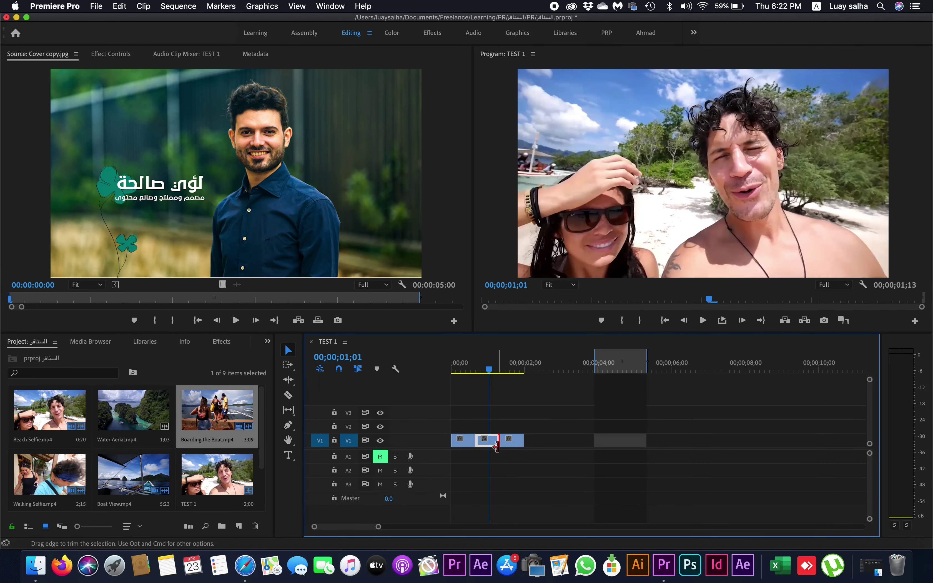
click(111, 54)
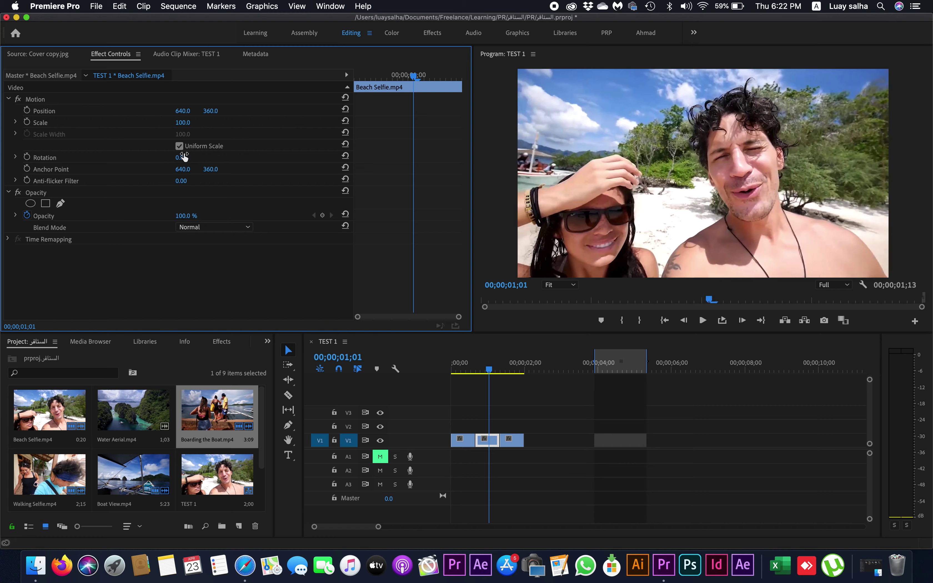
drag(184, 156, 190, 156)
click(507, 370)
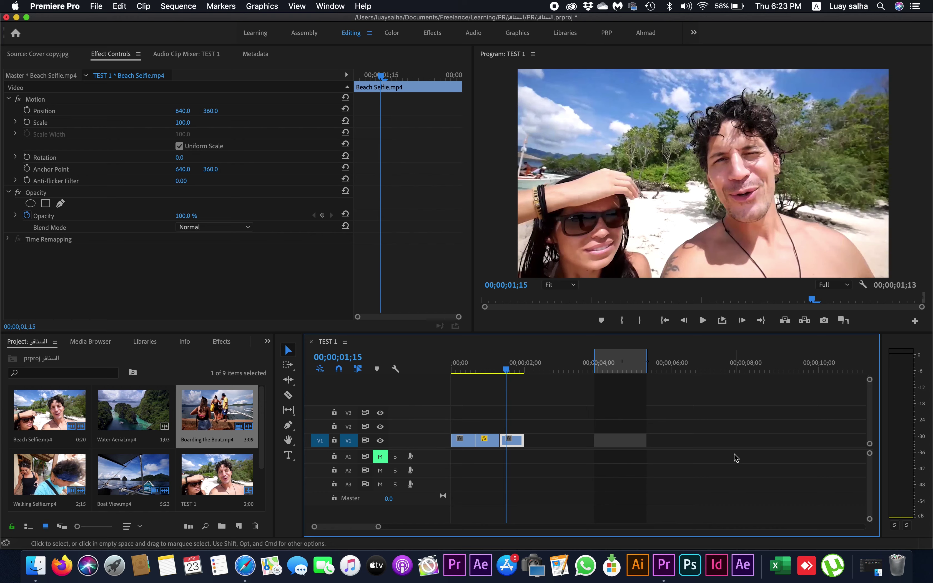
drag(506, 370, 503, 368)
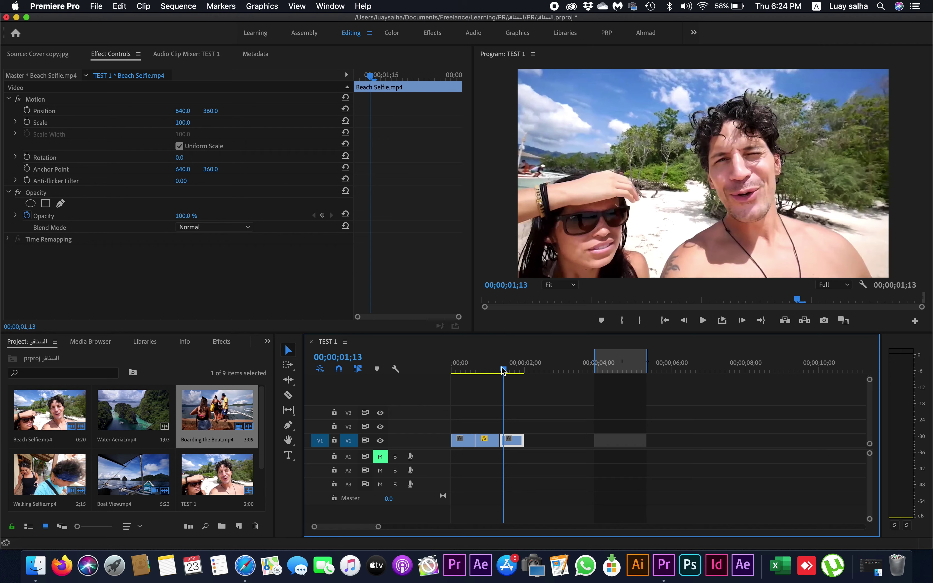
drag(503, 370, 510, 373)
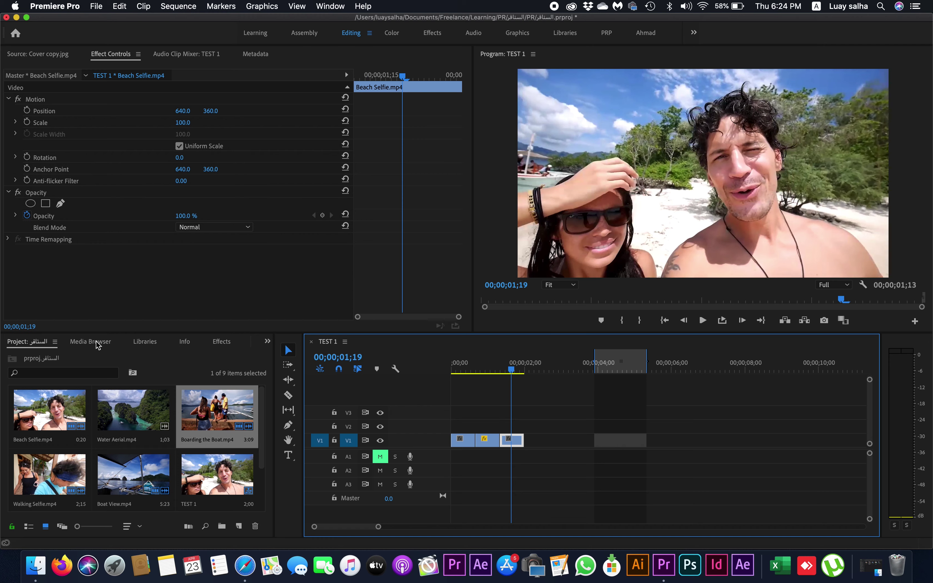
- Apply the Lumetri Cinematic preset Cinespace 100 to the third Beach Selfie clip
click(221, 342)
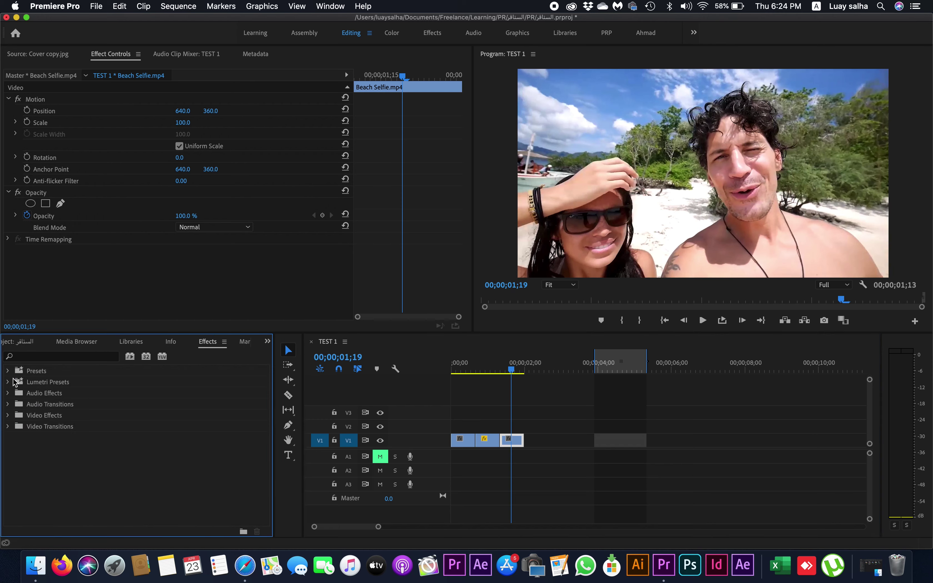
click(10, 382)
mouse_move(59, 416)
mouse_down()
mouse_move(472, 417)
mouse_move(511, 440)
mouse_up()
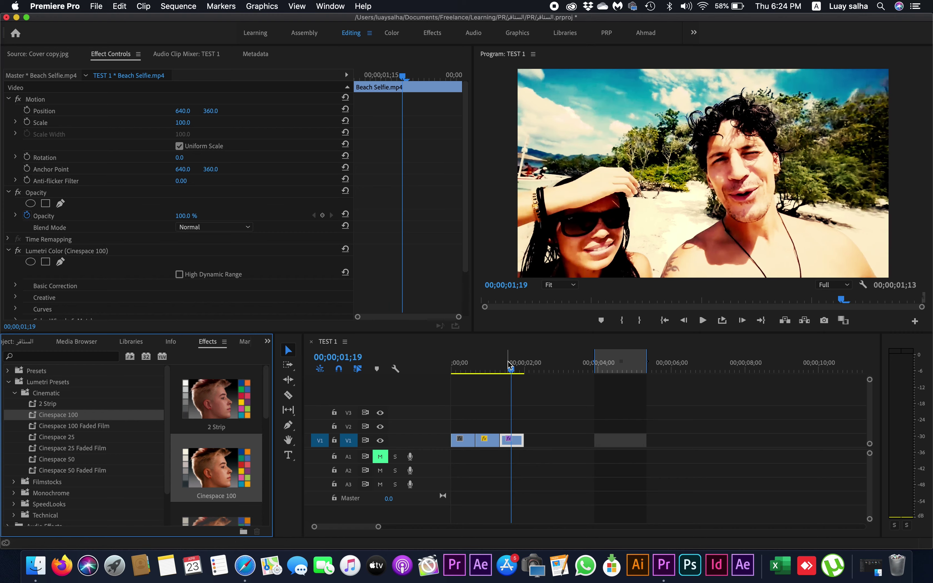
drag(511, 364, 467, 366)
click(23, 344)
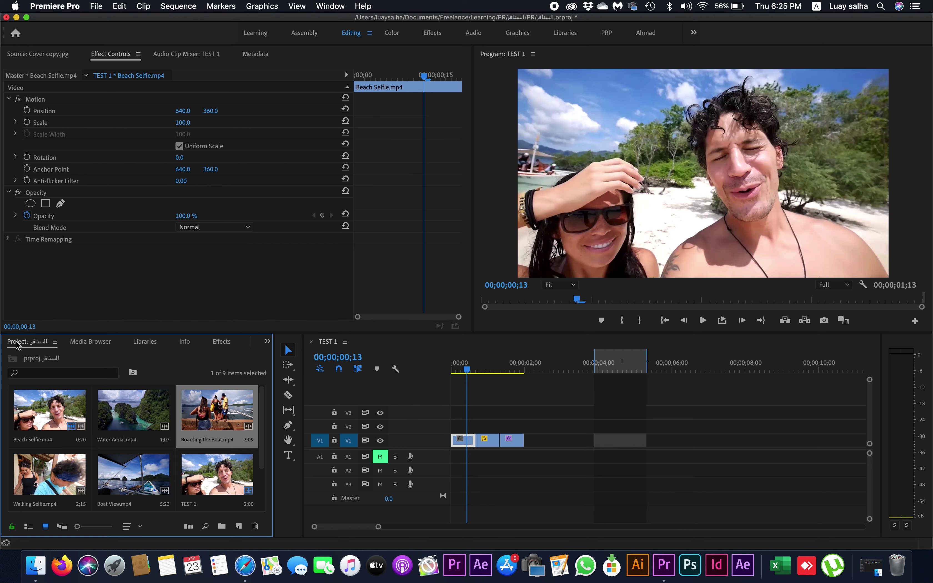
- Maximize the Project panel in List View, inspect the TEST 1 and Boarding the Boat rows, then restore the layout
double_click(24, 344)
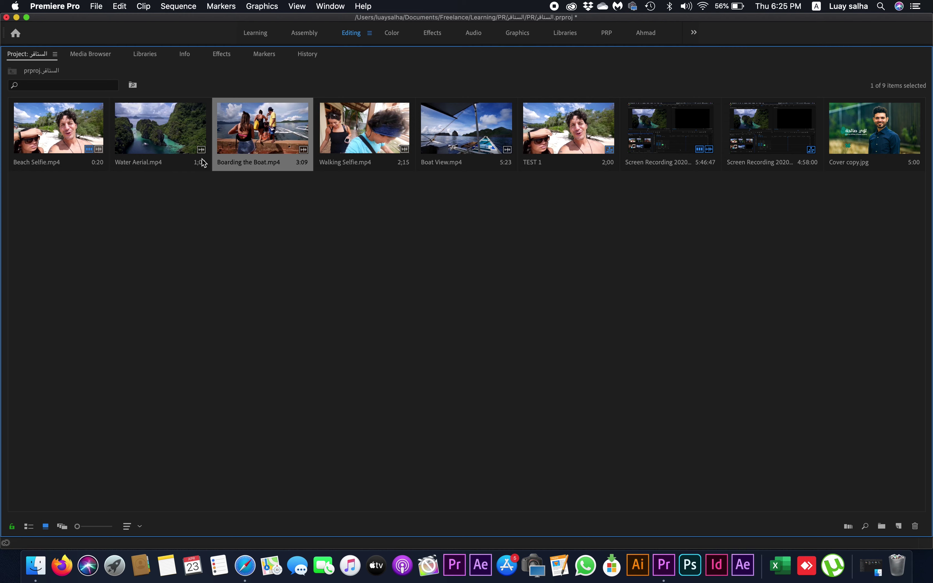
click(29, 528)
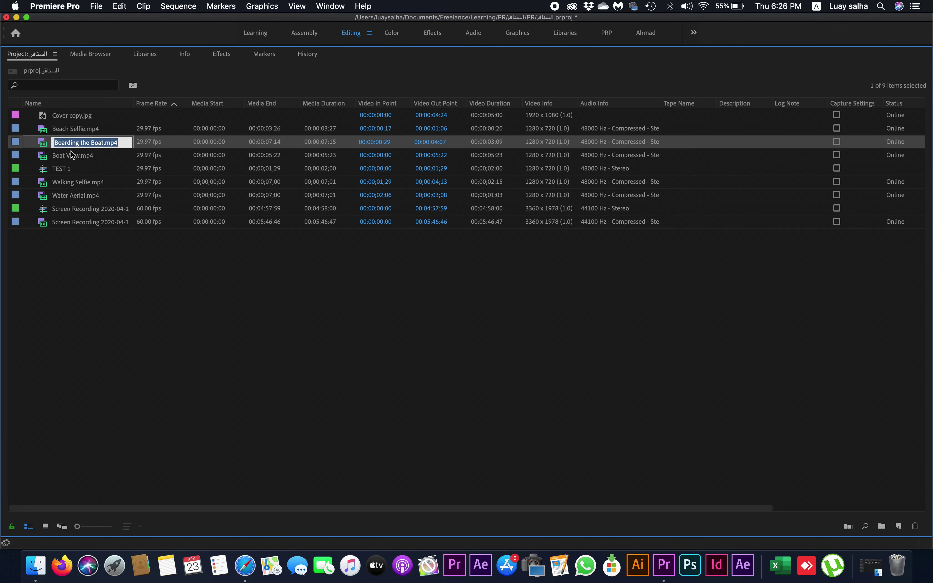
click(70, 169)
click(56, 147)
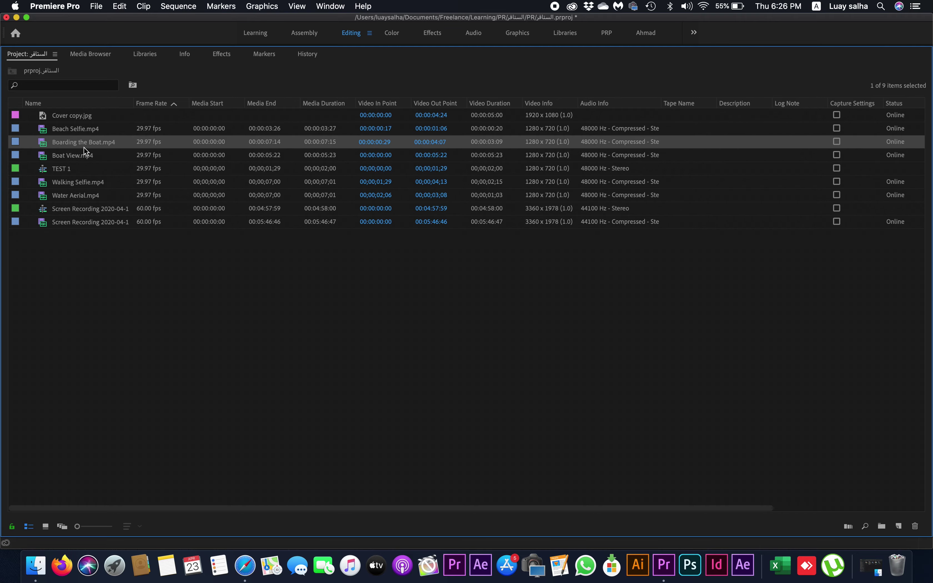
key(grave)
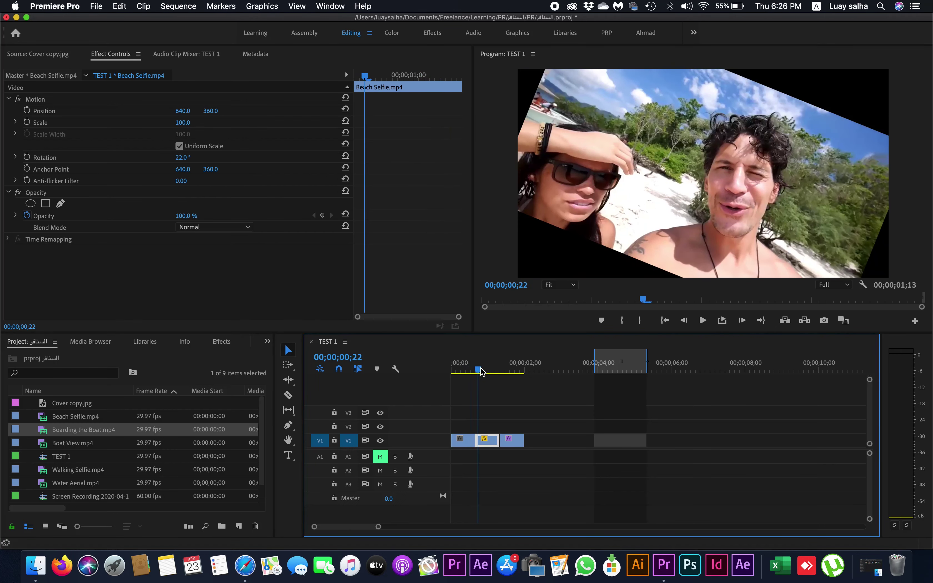
drag(482, 371, 463, 371)
click(470, 442)
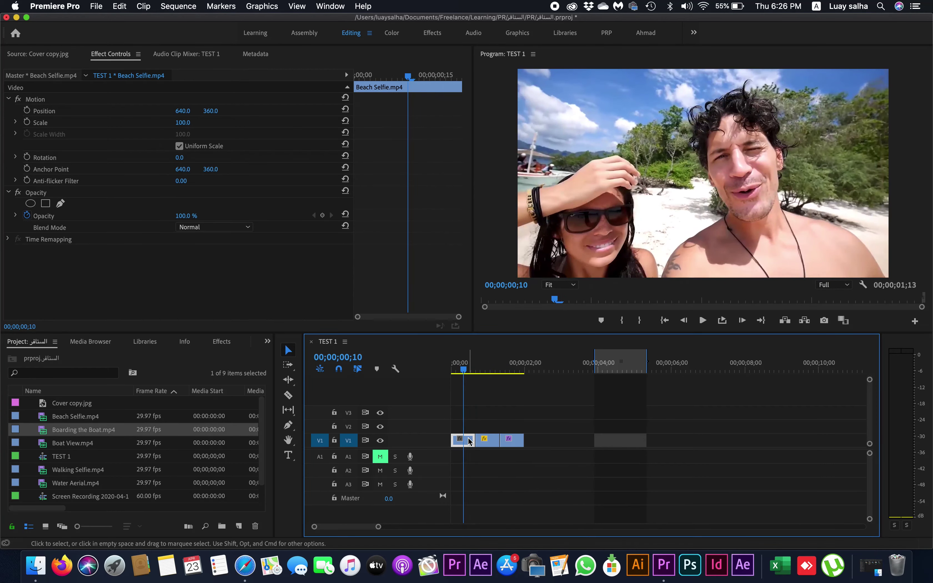
click(485, 371)
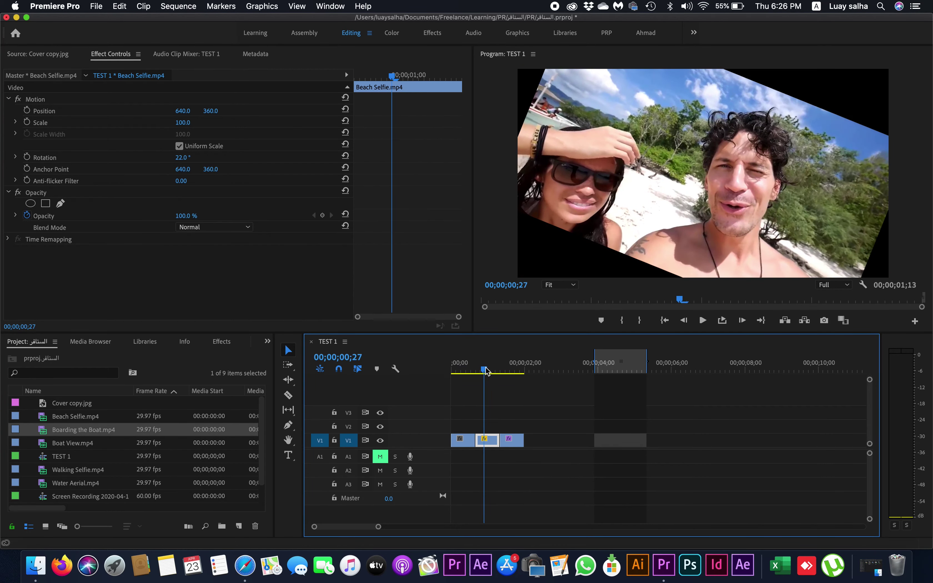
click(513, 371)
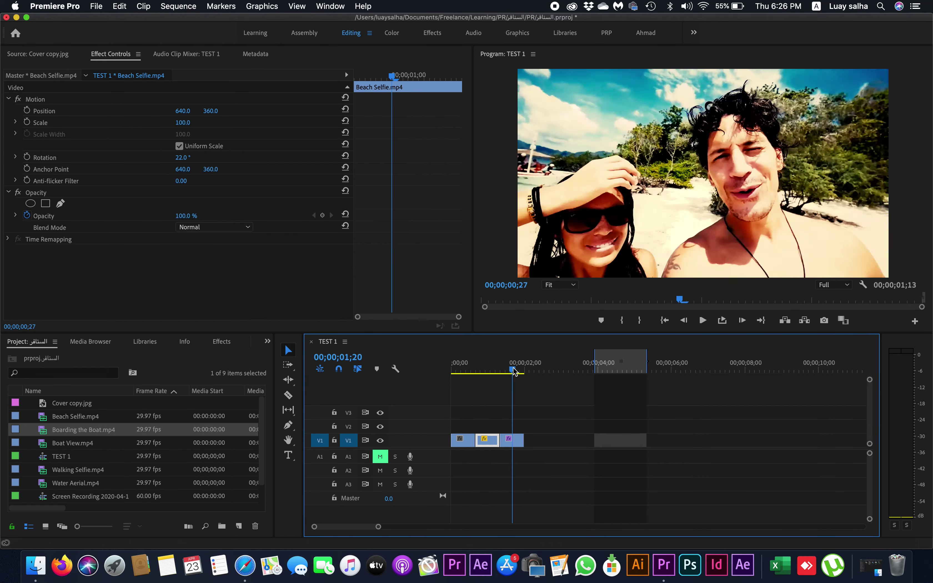
click(512, 440)
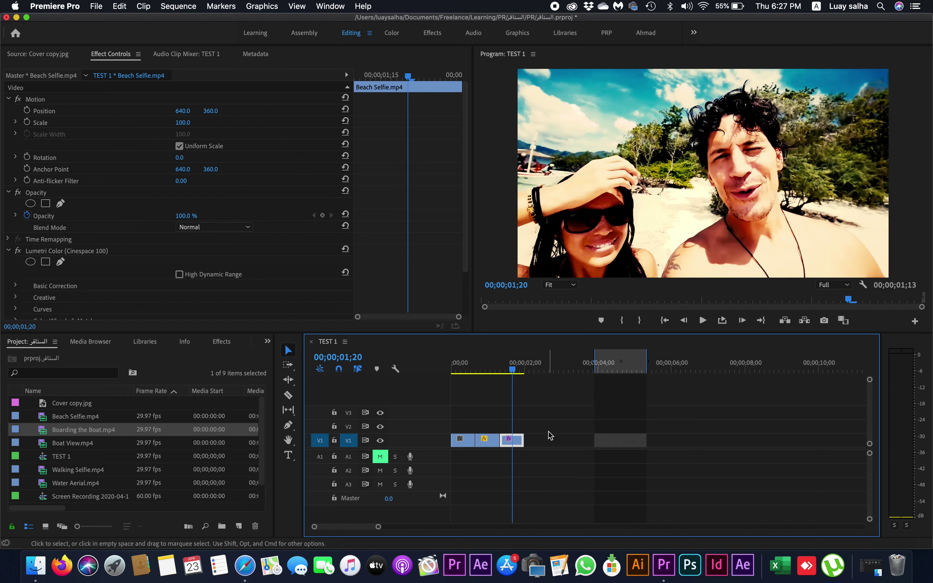
key(Right)
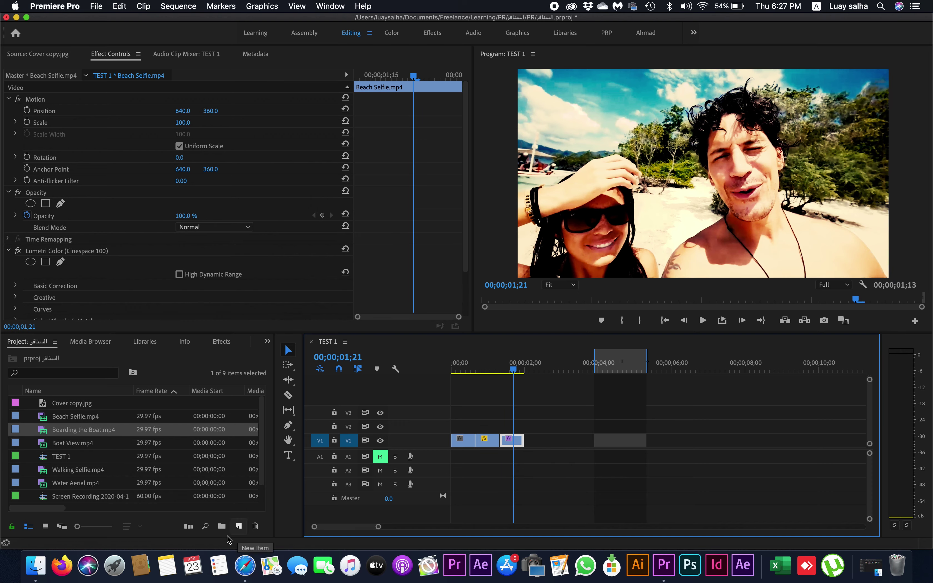
- Find Selfie.mp4 in the media folder in Finder and preview it in QuickTime
click(36, 565)
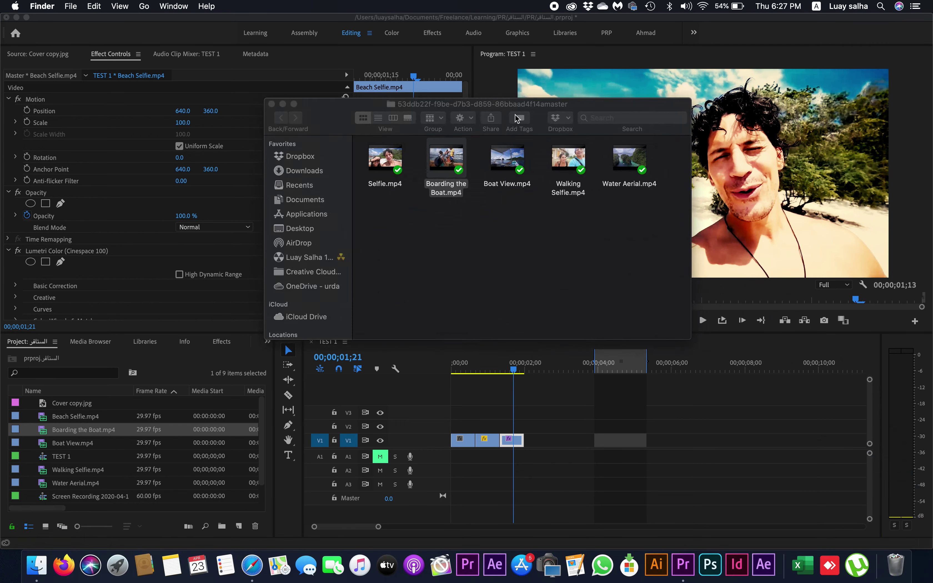
mouse_move(589, 103)
mouse_down()
mouse_move(436, 153)
mouse_move(349, 132)
mouse_up()
click(152, 204)
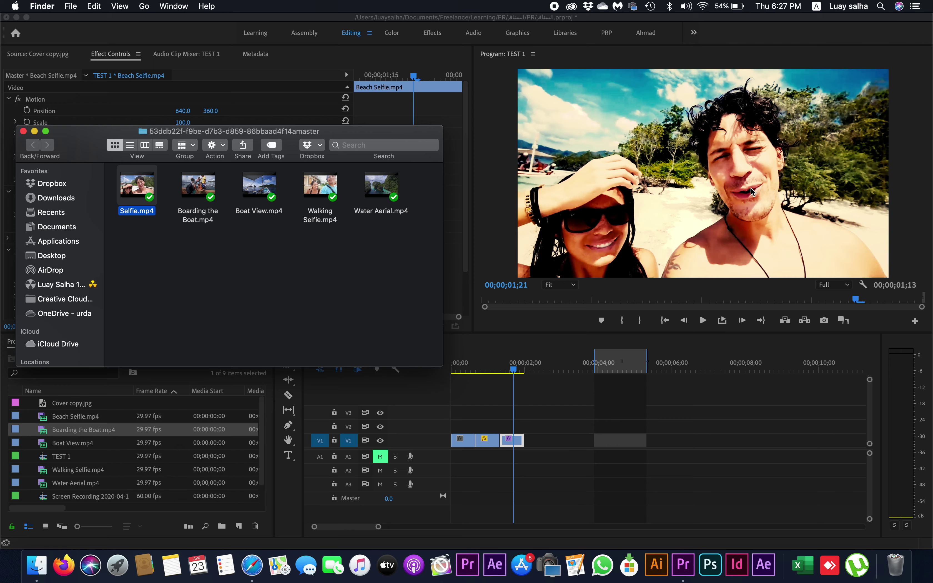
double_click(126, 215)
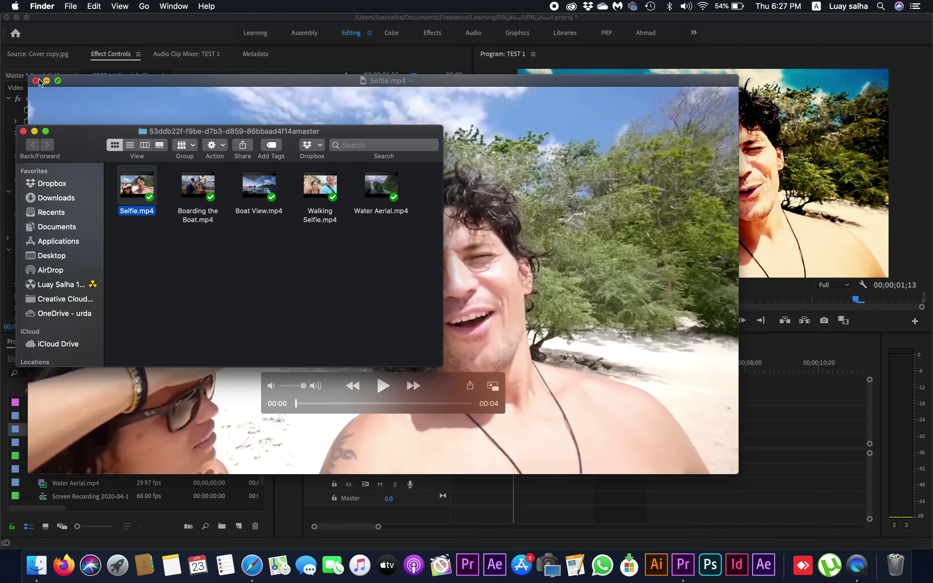
click(35, 80)
- Rename Selfie.mp4 to Selfie 123.mp4
click(134, 215)
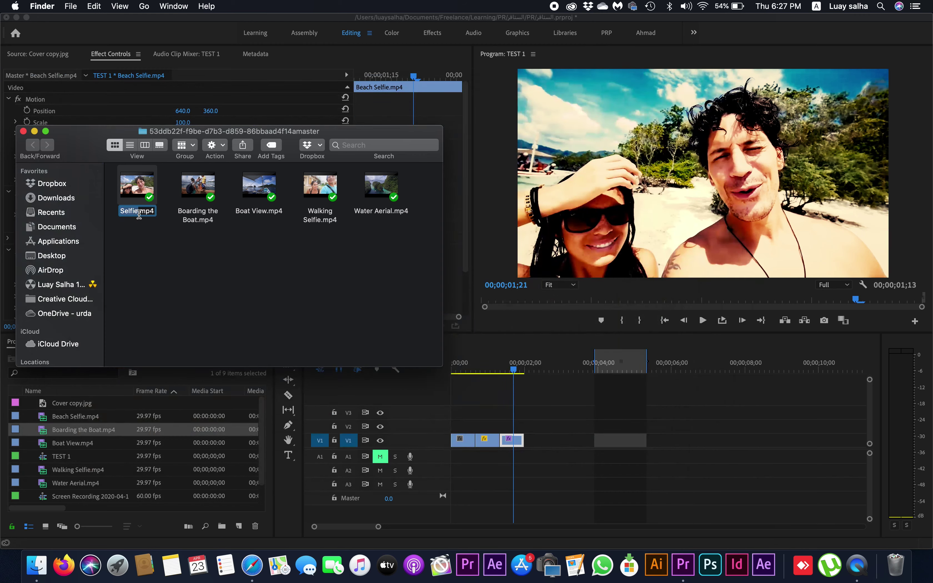
click(138, 211)
text(123)
click(184, 289)
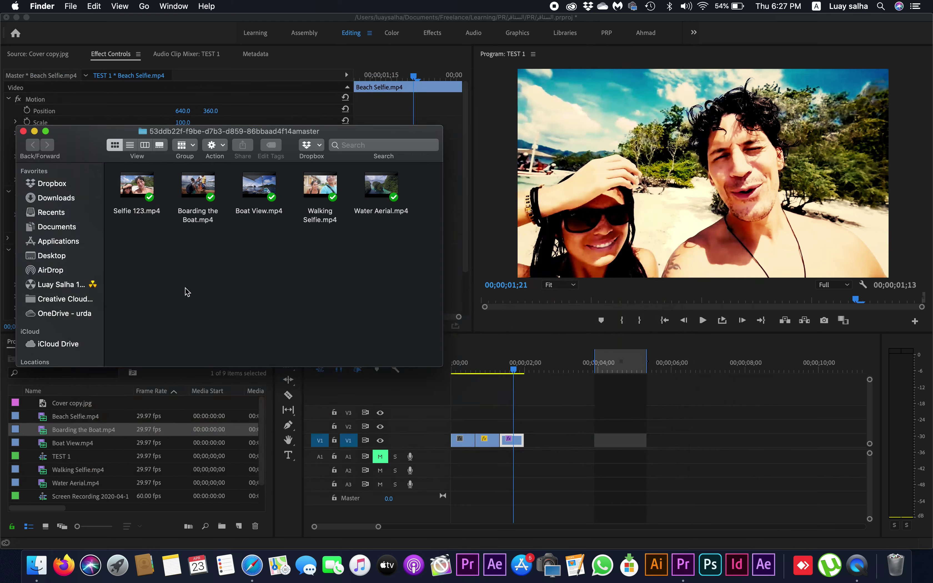
click(538, 382)
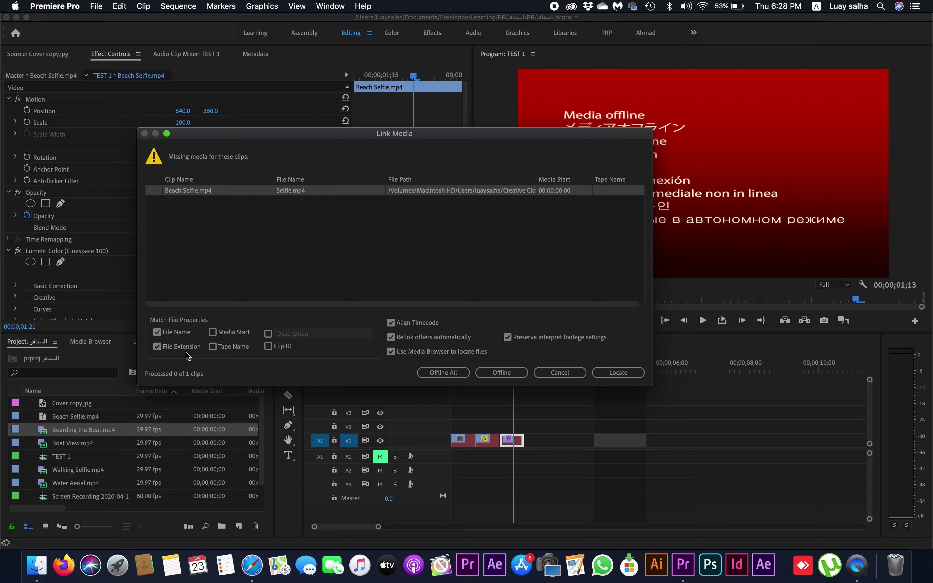
- Locate Selfie 123.mp4 as the missing Beach Selfie media and confirm the relink
click(623, 375)
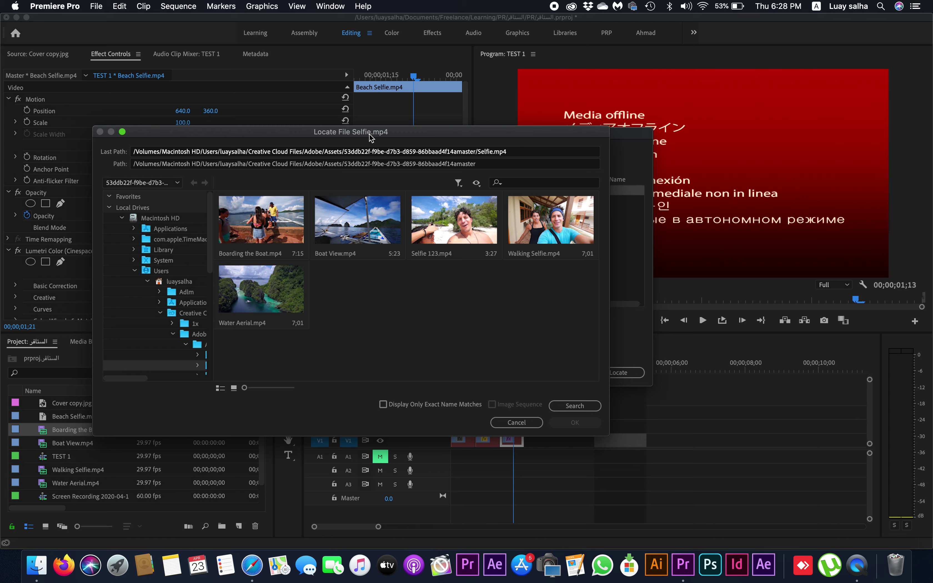
click(456, 227)
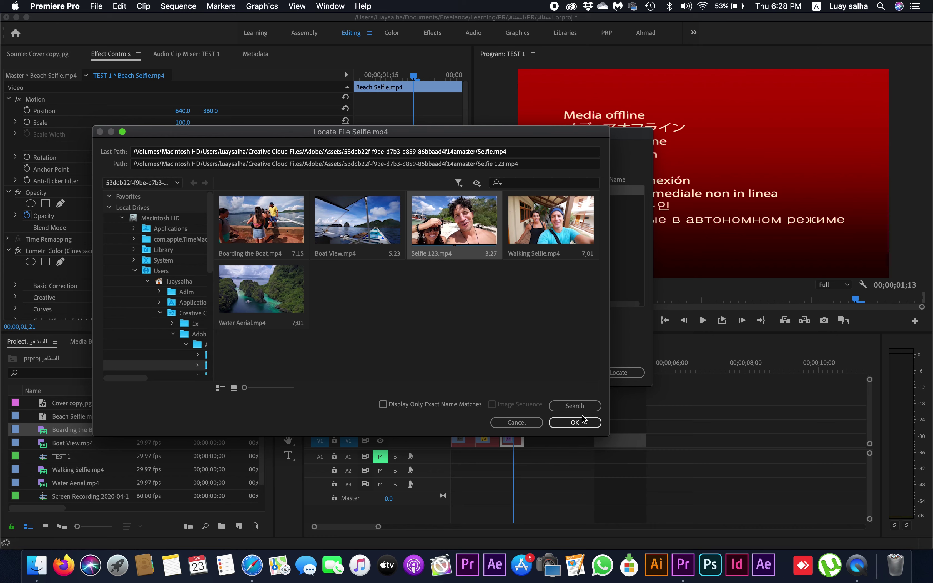
click(580, 423)
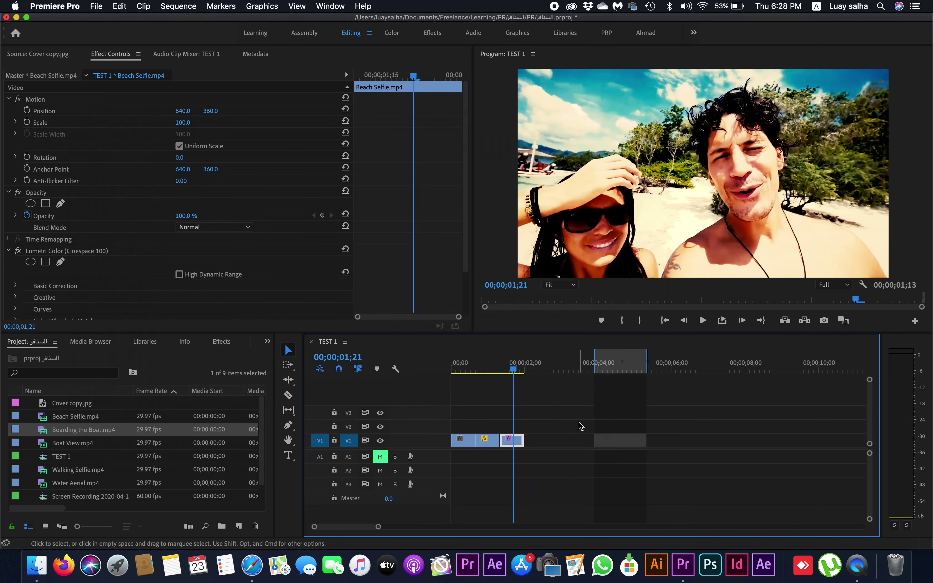
- Check playback, then reveal the first Beach Selfie clip's source item in the Project panel
mouse_move(508, 365)
mouse_down()
mouse_move(499, 388)
mouse_move(465, 404)
mouse_up()
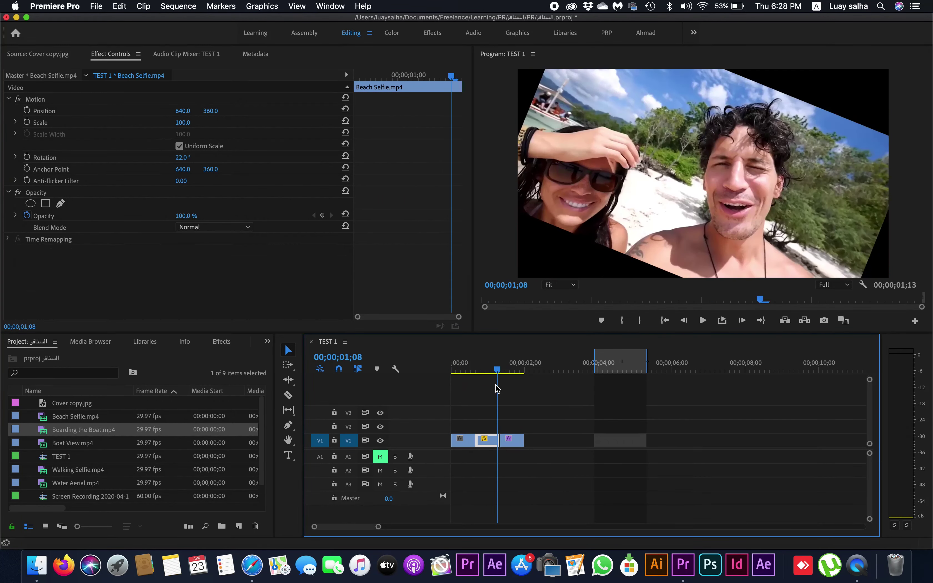
click(494, 415)
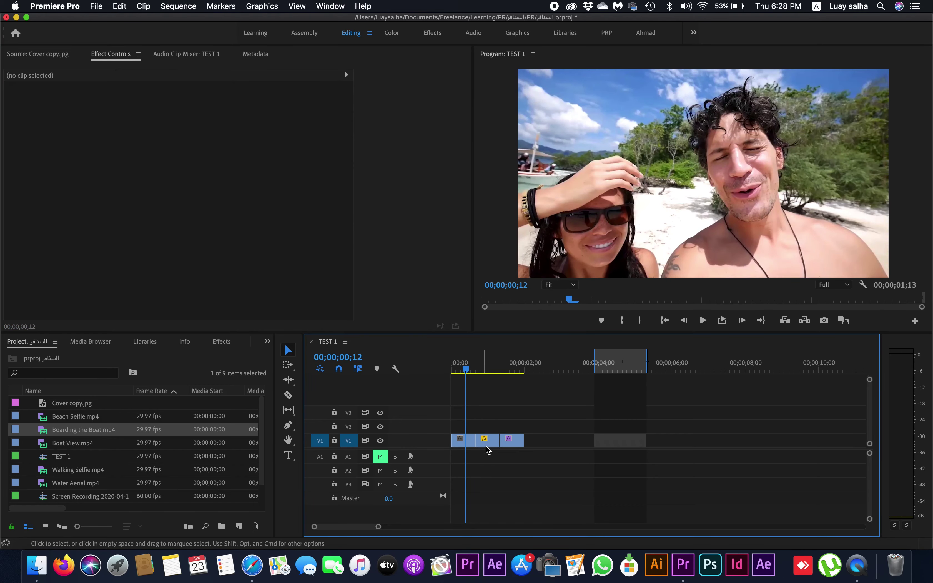
click(469, 443)
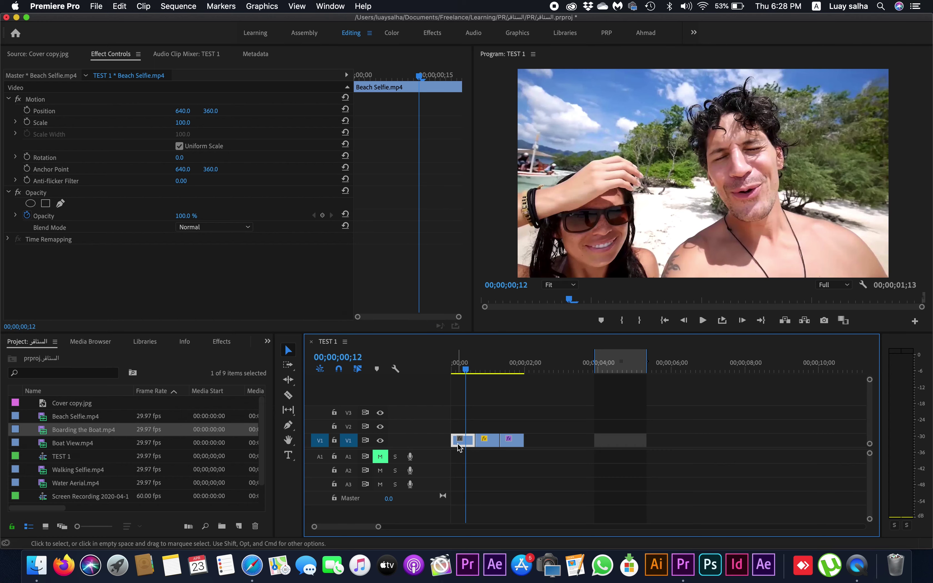
right_click(469, 444)
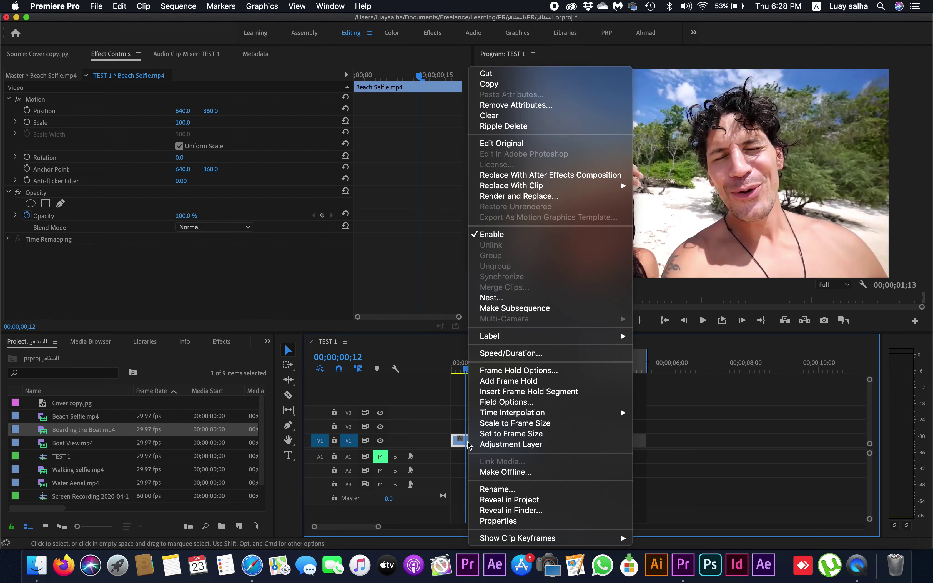
click(545, 500)
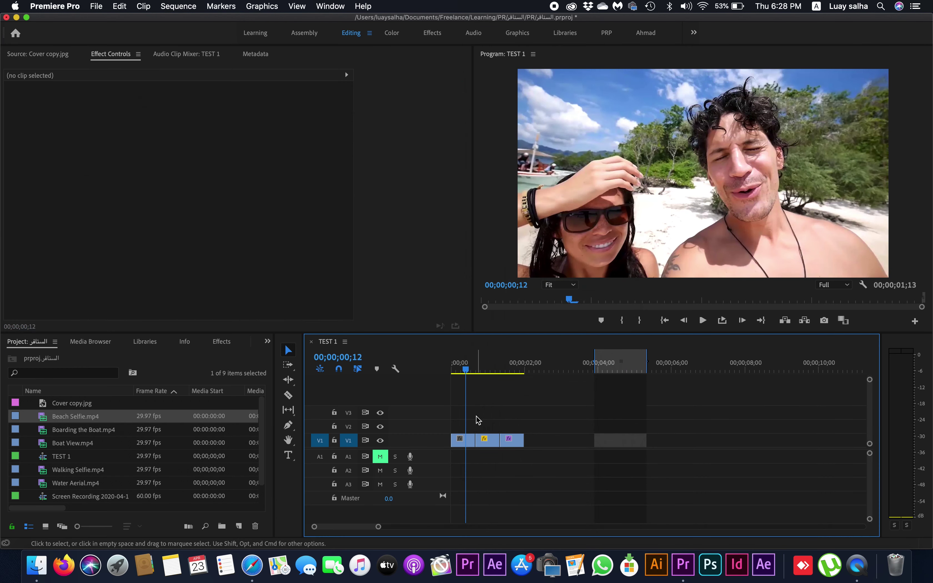
- Reveal the Beach Selfie clip's source file in Finder, then return to Premiere
click(469, 442)
right_click(470, 442)
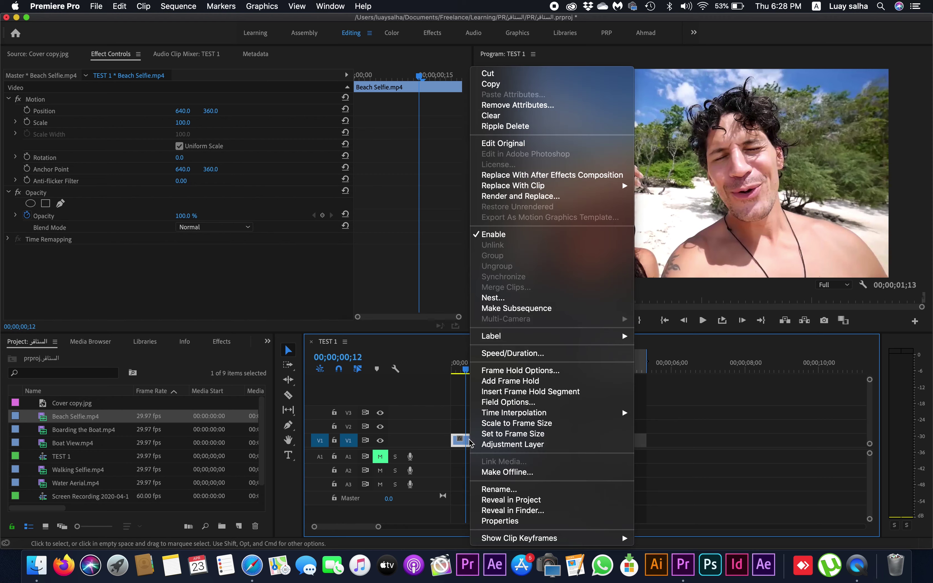
click(520, 510)
click(62, 417)
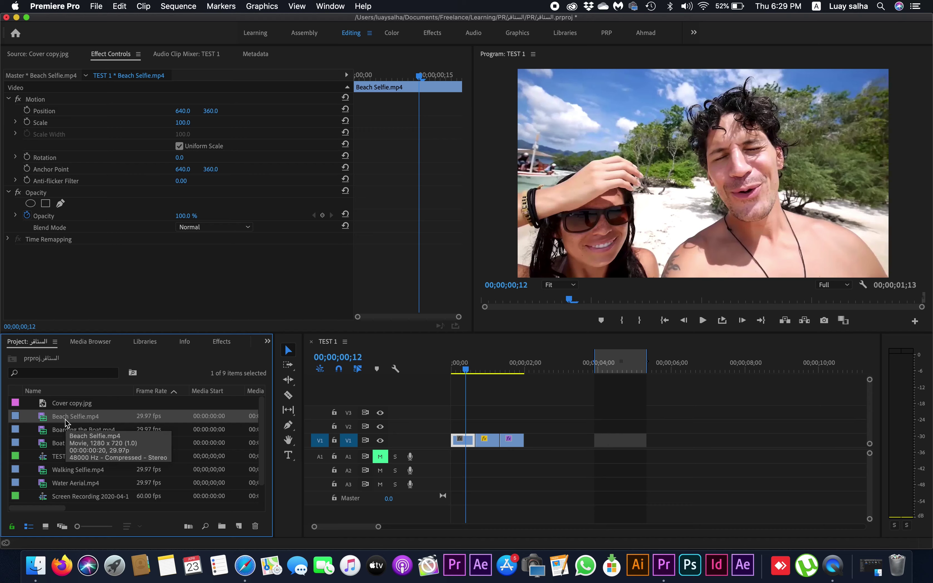
- Make Beach Selfie.mp4 offline with Media Files Remain on Disk selected
click(66, 419)
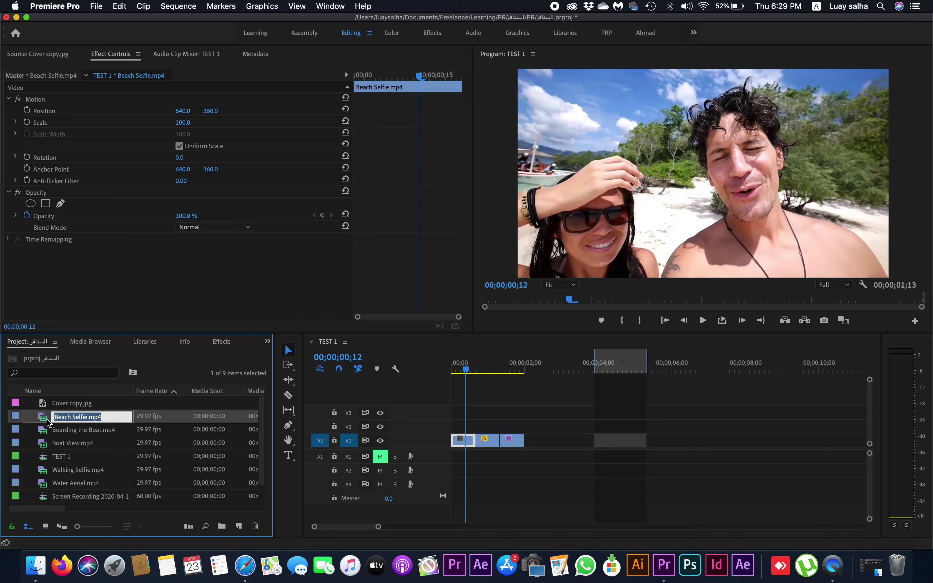
click(71, 420)
right_click(70, 417)
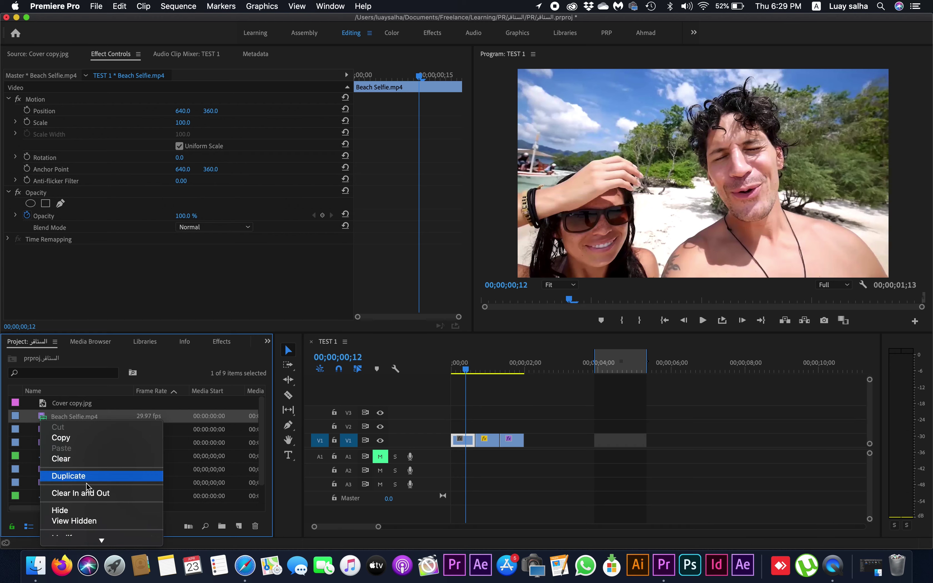
scroll(103, 540, down, 3)
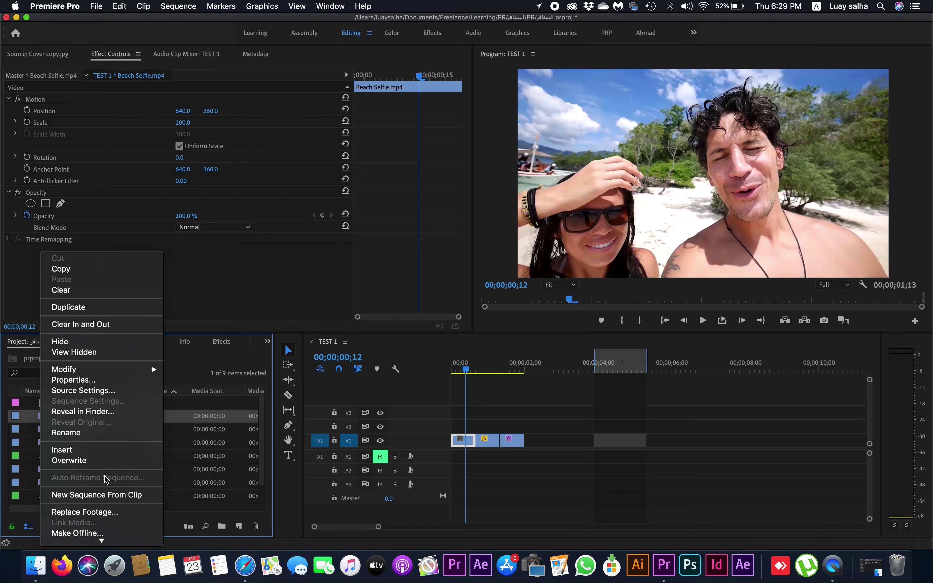
scroll(116, 462, down, 3)
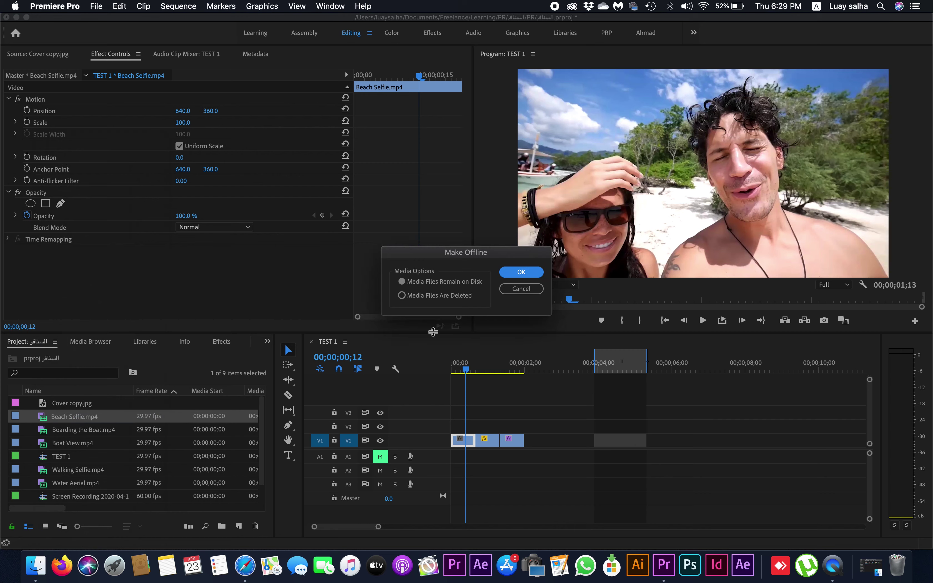
drag(472, 253, 400, 254)
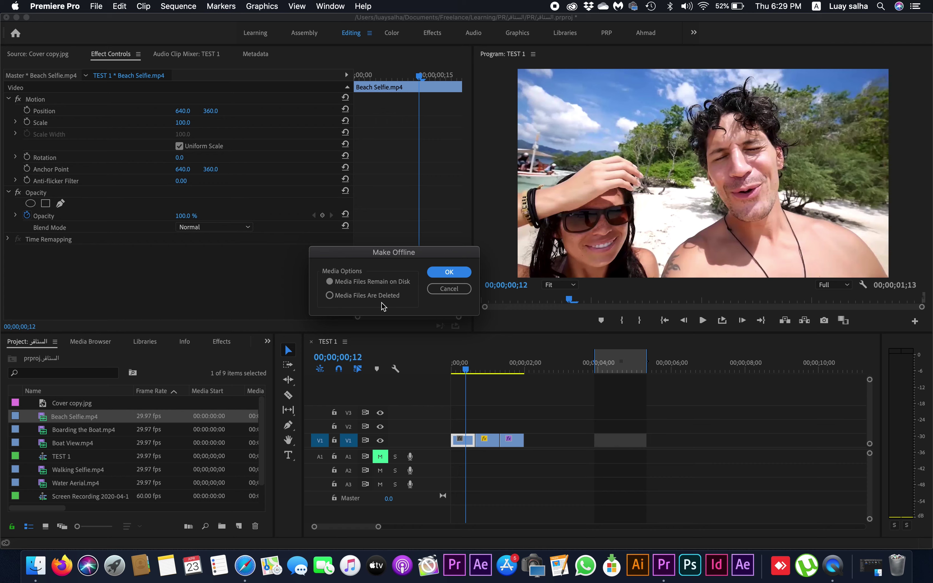
click(442, 272)
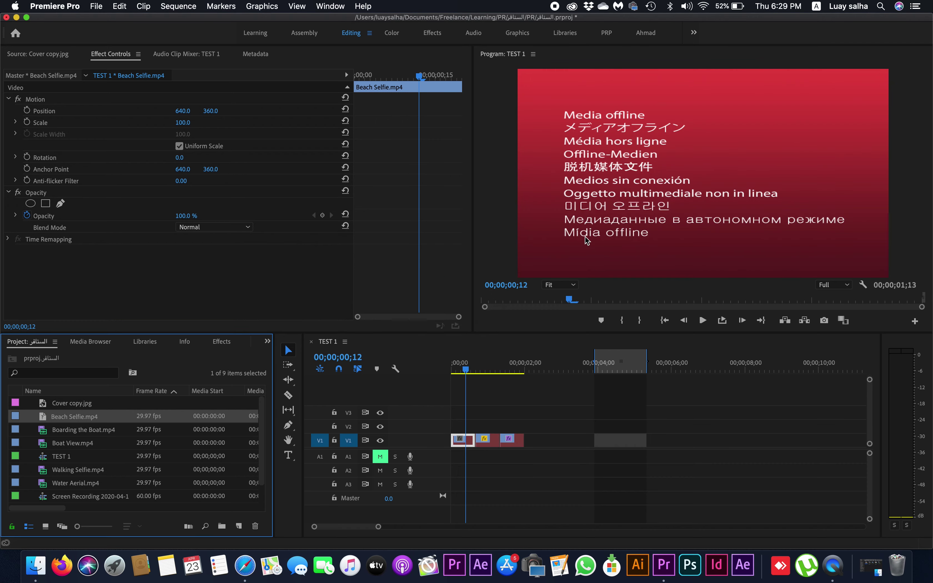
- Scrub the TEST 1 sequence to confirm the Media offline placeholder appears
click(496, 370)
drag(496, 370, 459, 371)
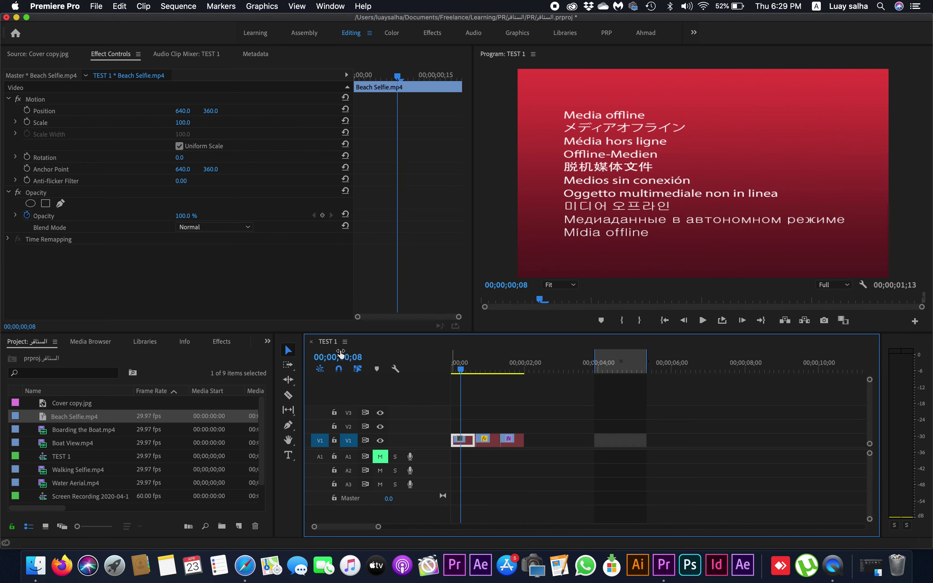
drag(479, 374, 511, 383)
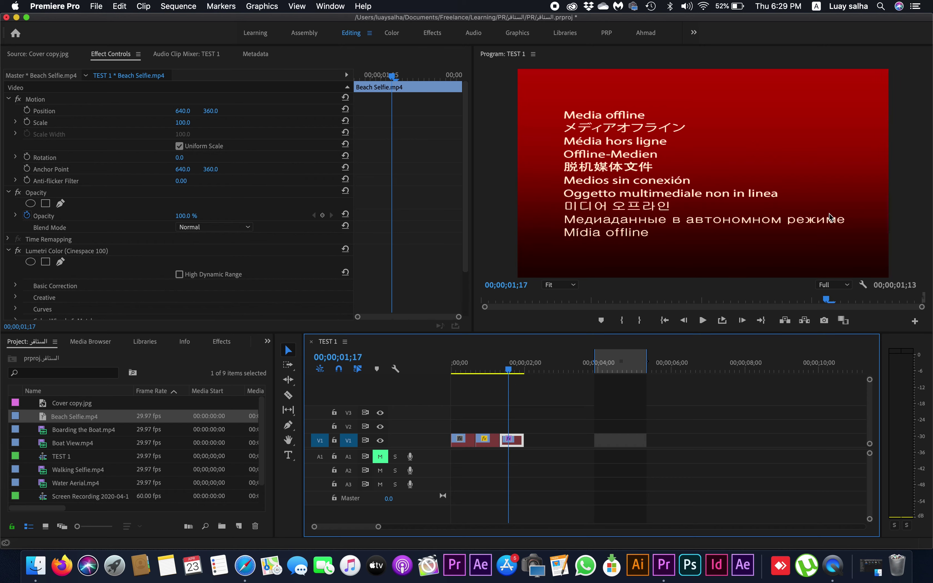
drag(510, 370, 458, 379)
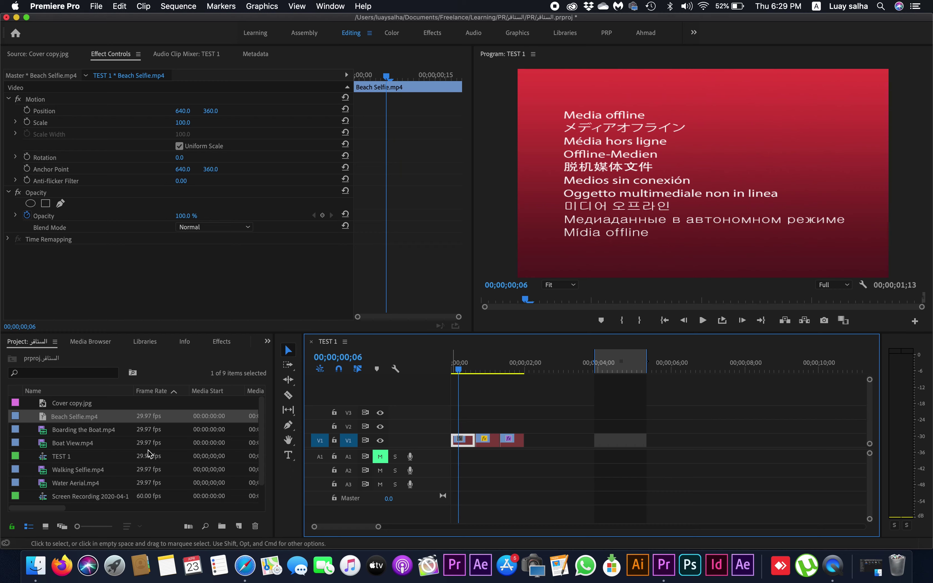
- Bring up the context menu for the Beach Selfie.mp4 project item
click(68, 414)
click(47, 417)
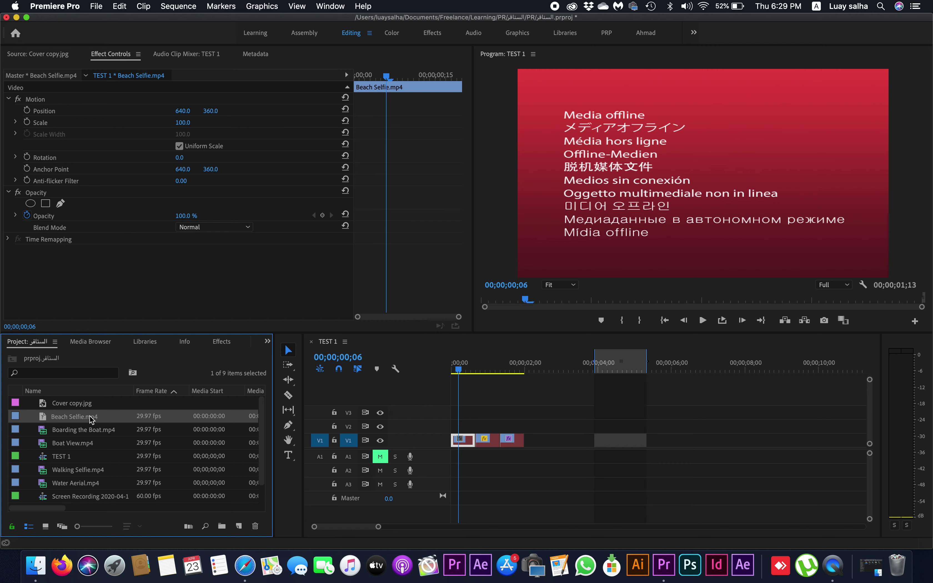
click(111, 402)
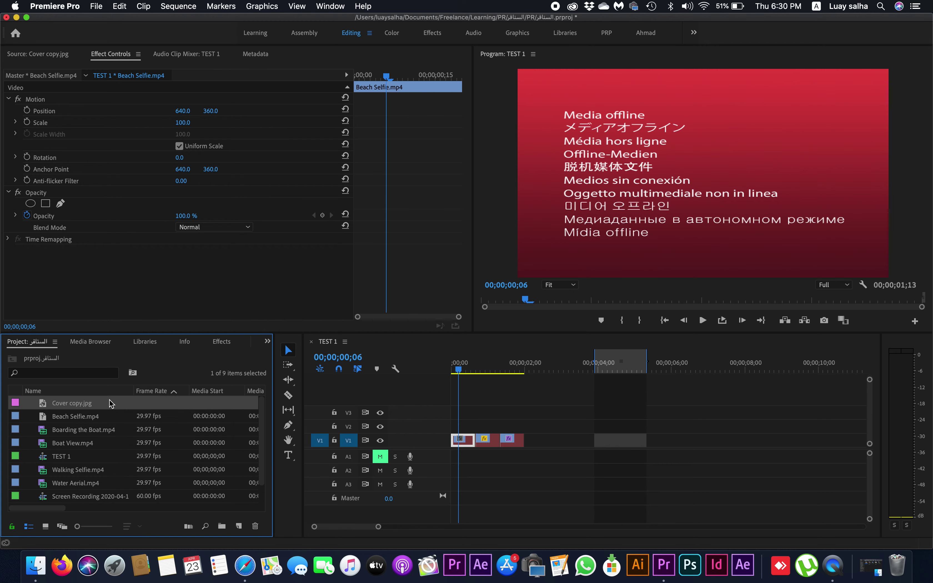
right_click(104, 416)
mouse_move(165, 539)
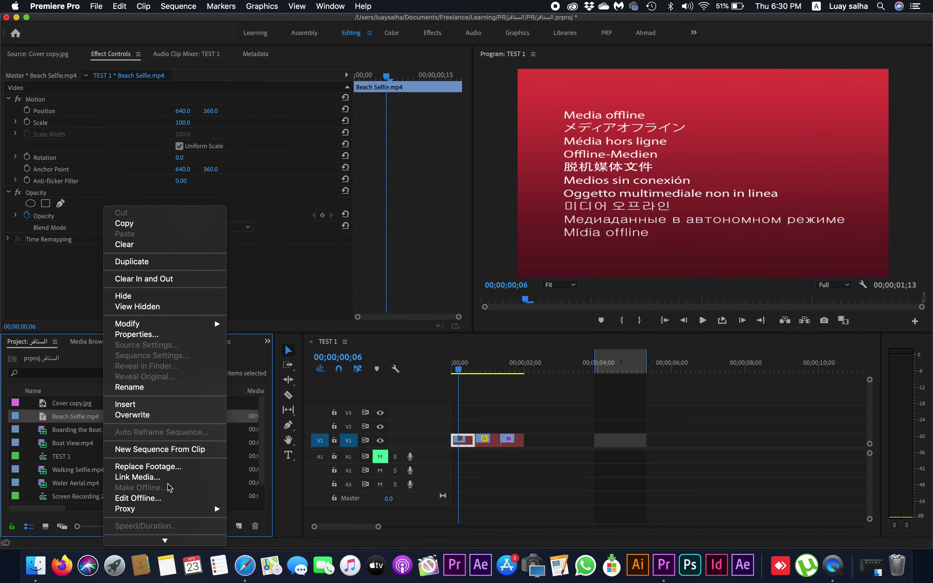
- Use Link Media to locate Selfie 123.mp4 and relink Beach Selfie.mp4 to it
click(172, 478)
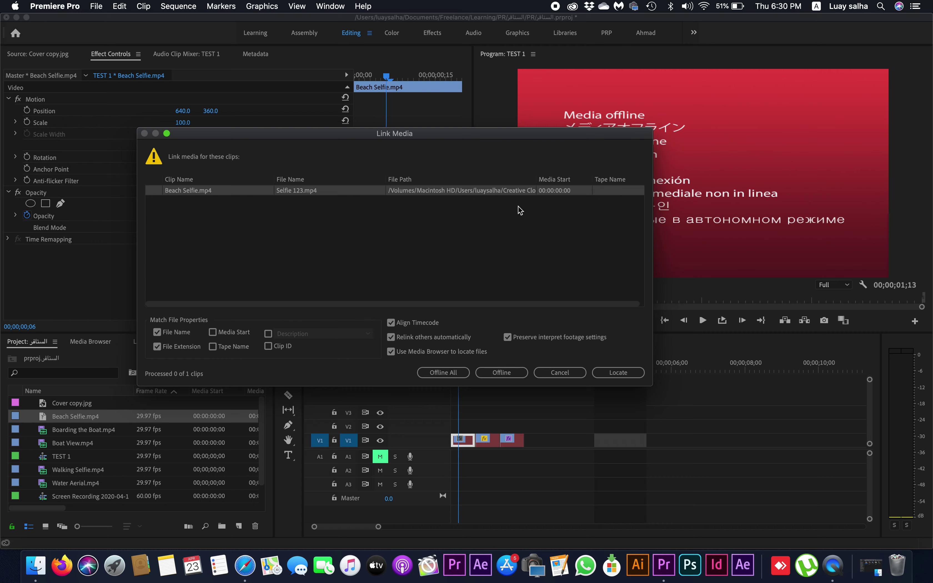
click(624, 372)
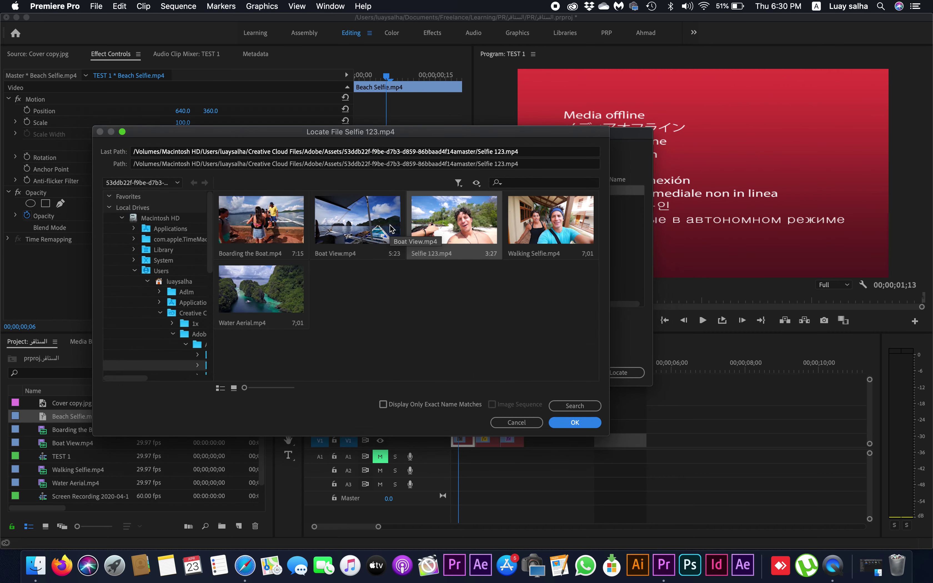
drag(434, 136, 469, 133)
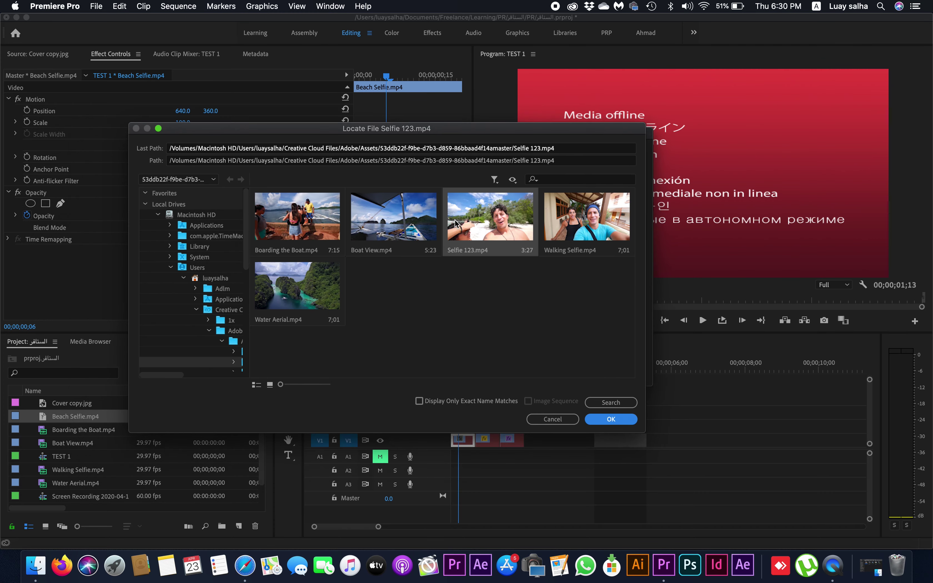
click(453, 275)
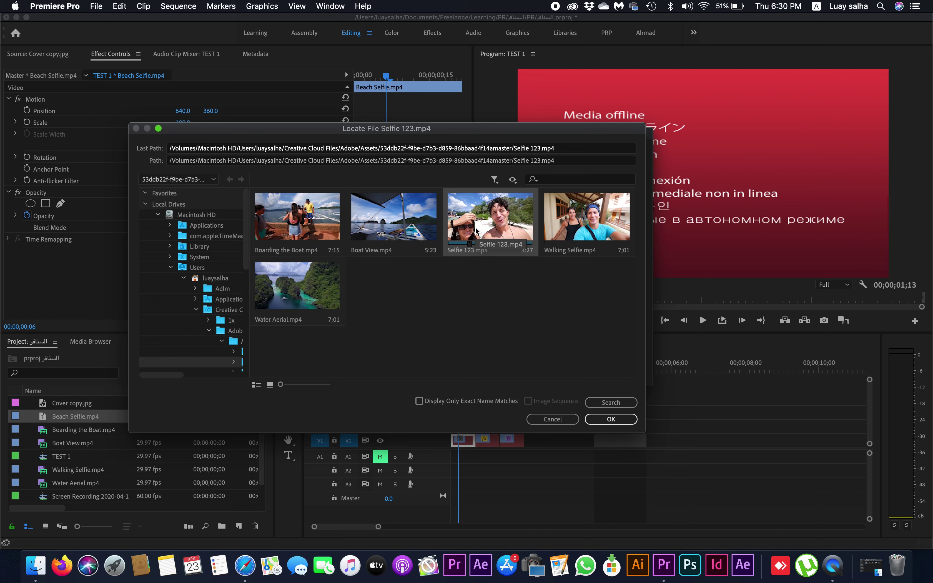
click(611, 419)
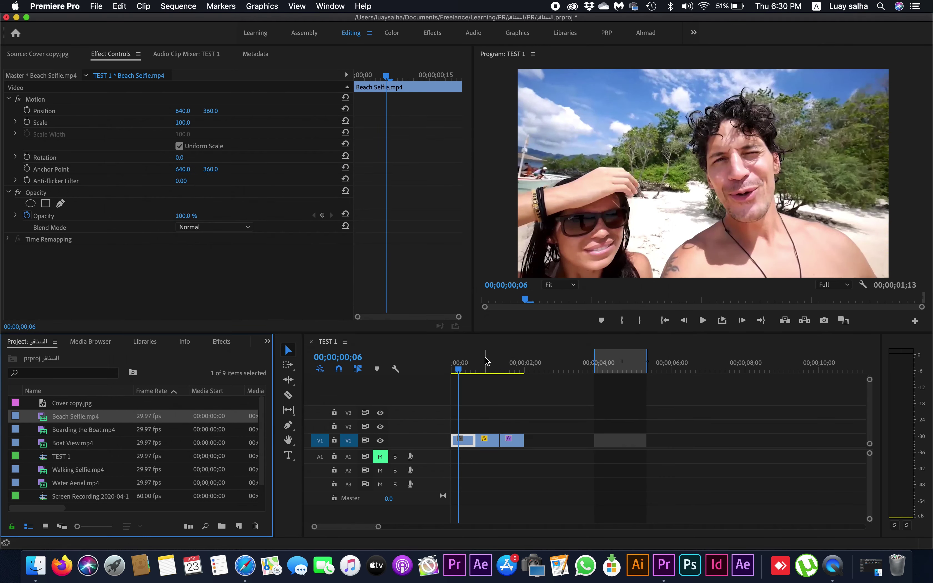
click(486, 362)
click(467, 363)
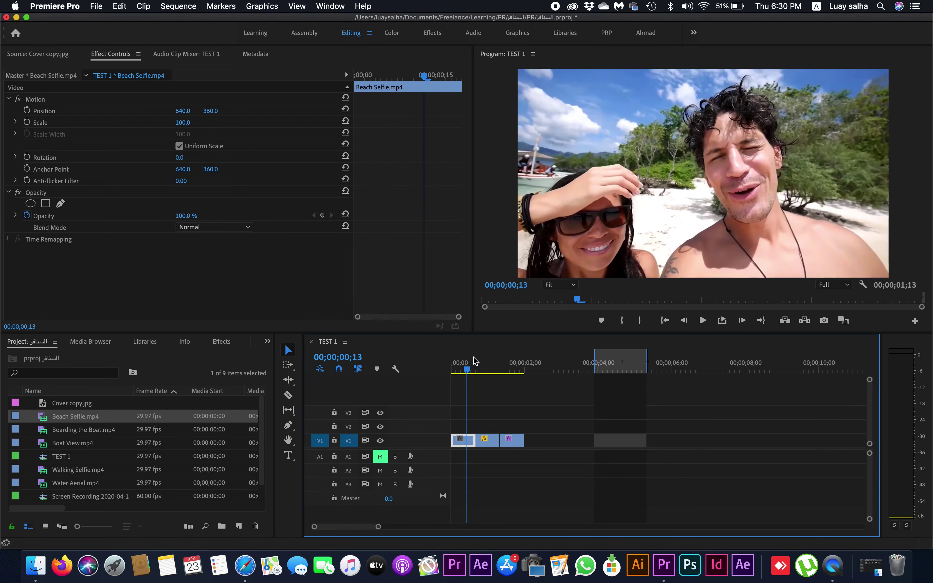
mouse_move(475, 362)
mouse_down()
mouse_move(452, 367)
mouse_move(467, 368)
mouse_up()
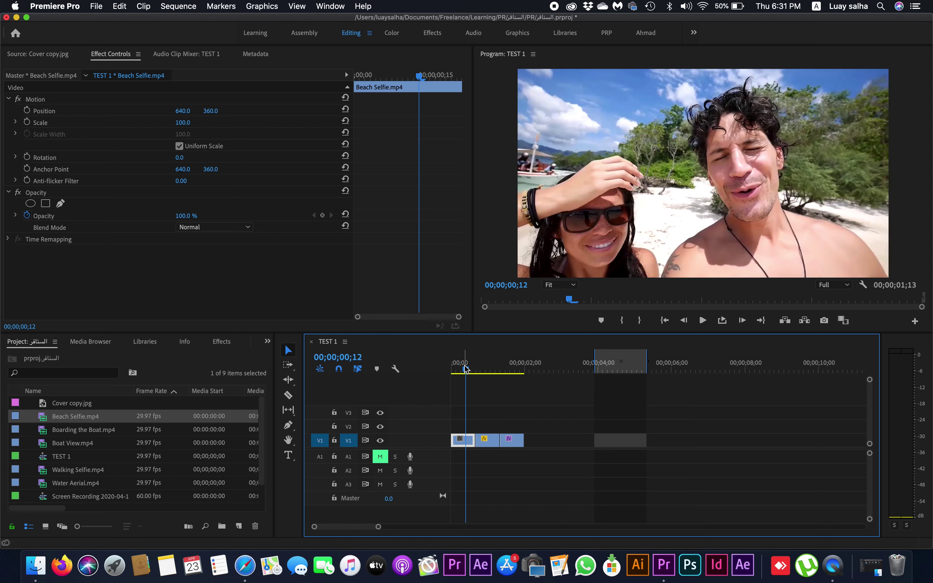